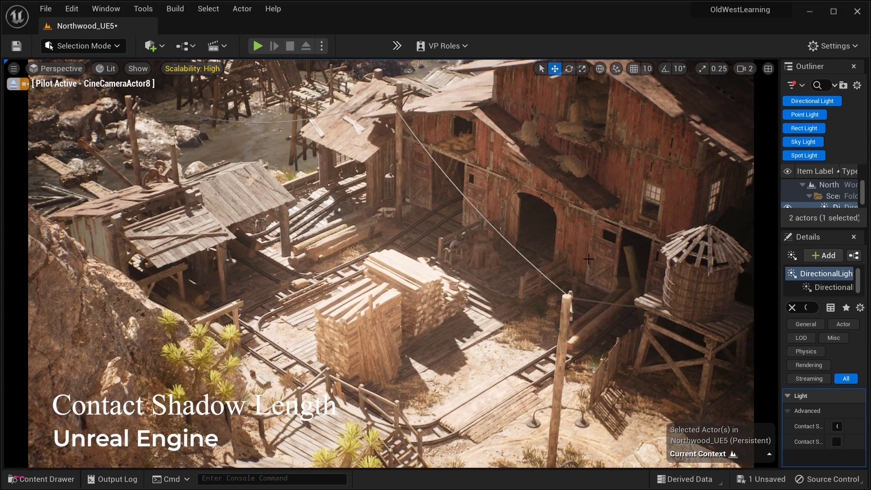
Try Contact Shadow Length values of 0.1, 0 and 1 on the directional light to compare the barnyard shadows
left_click(837, 426)
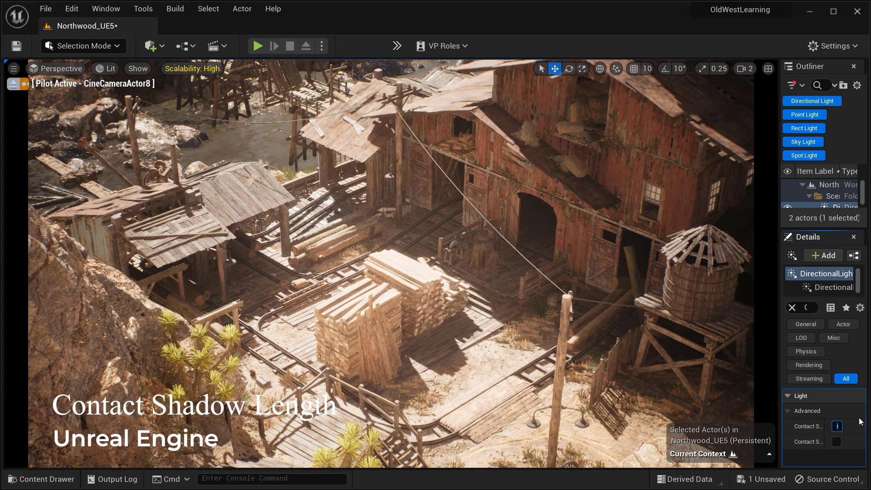
type(".1")
key("Return")
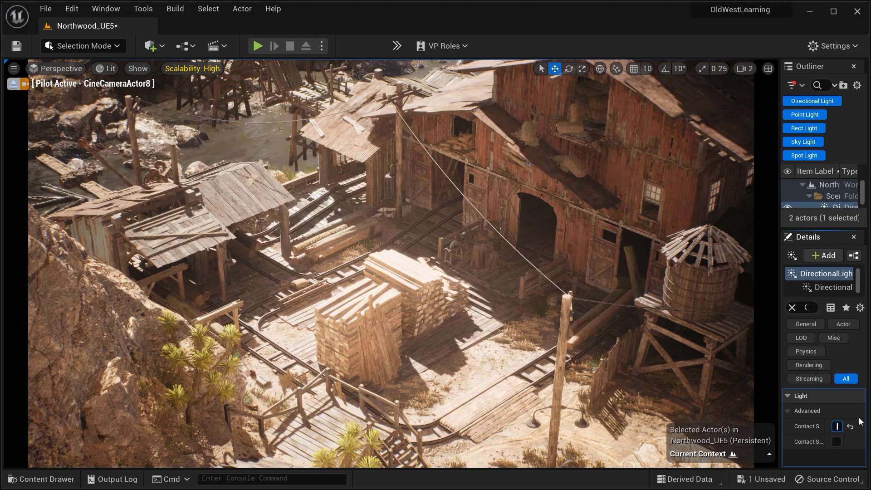
type("0")
key("Return")
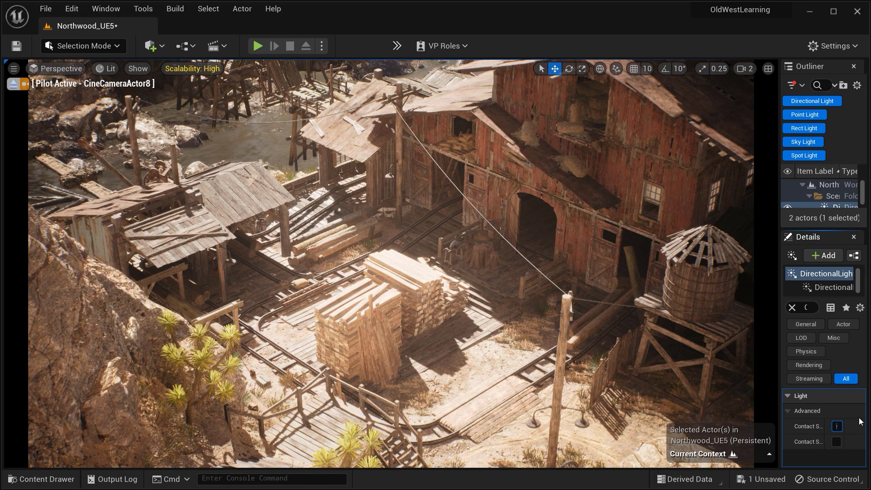
type("1")
key("Return")
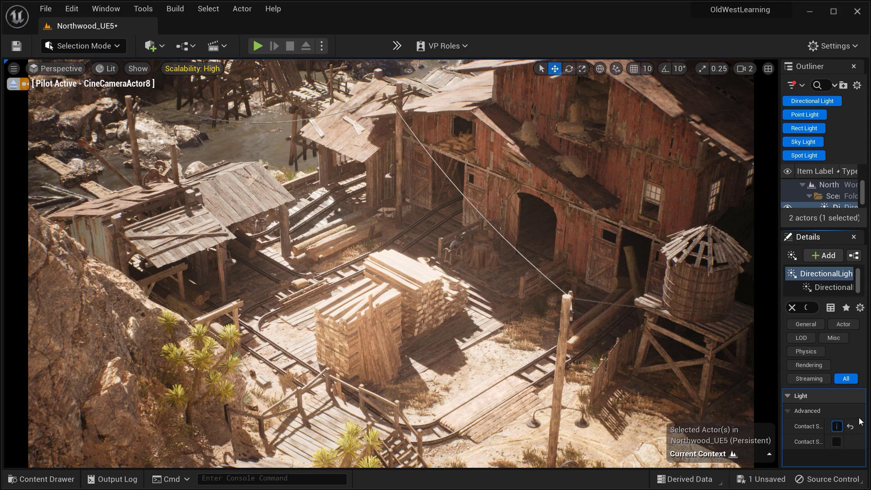
Compare the barnyard shadows by repeatedly undoing and redoing the last Contact Shadow Length change
key("ctrl+z")
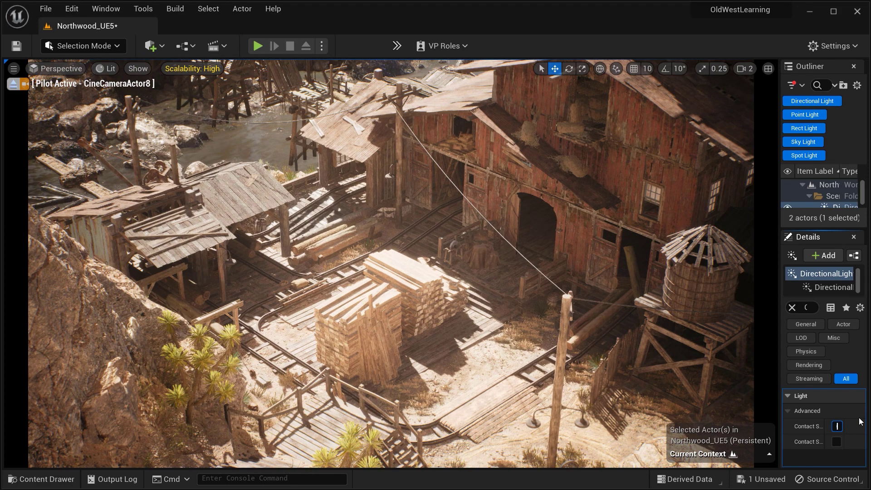
key("ctrl+y")
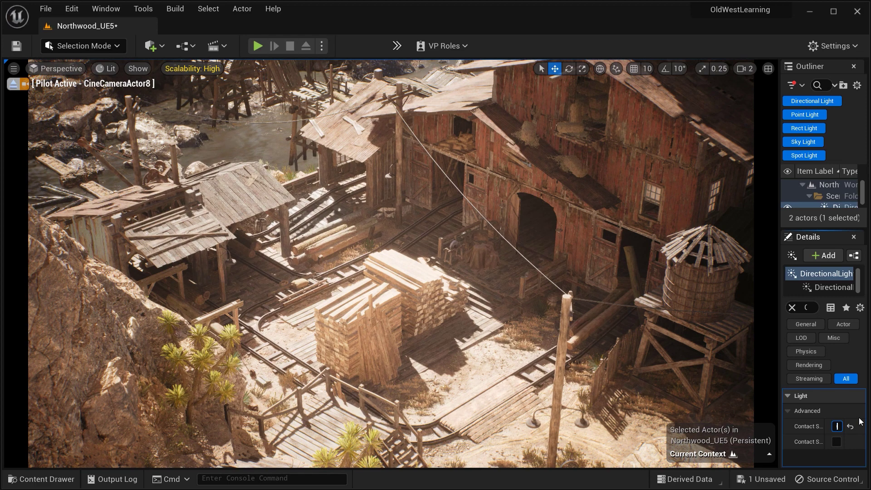
key("ctrl+z")
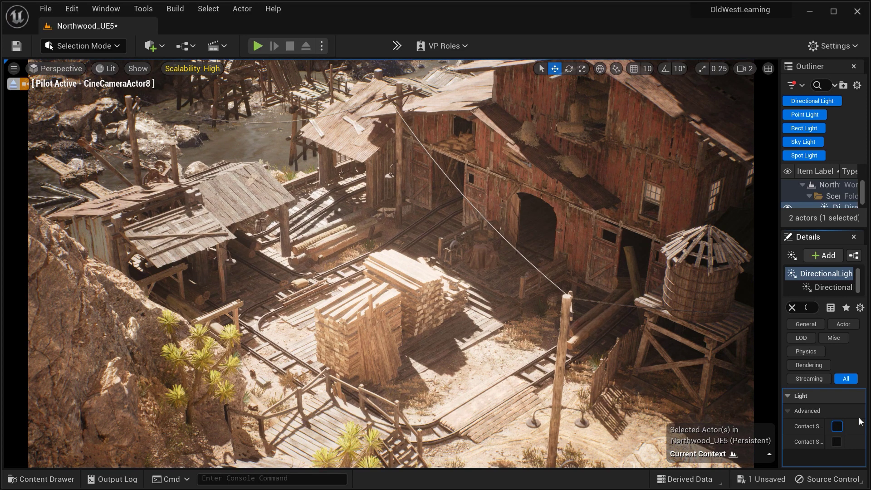
key("ctrl+y")
key("ctrl+z")
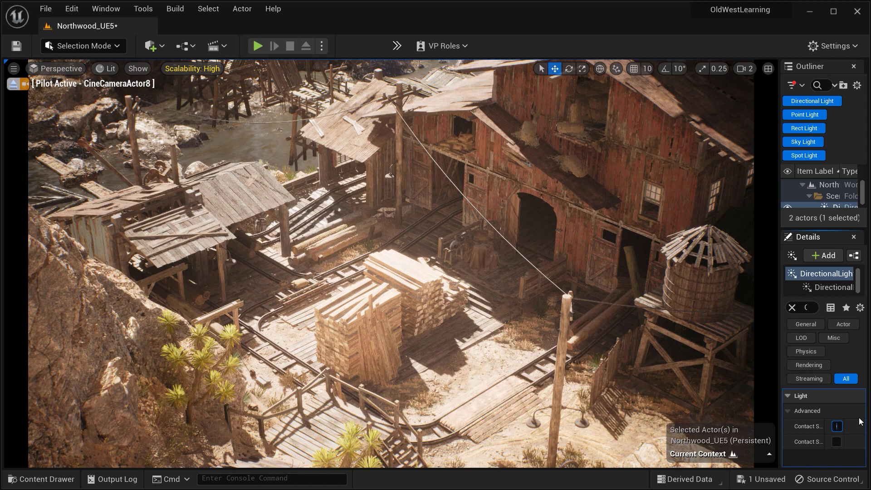
key("ctrl+y")
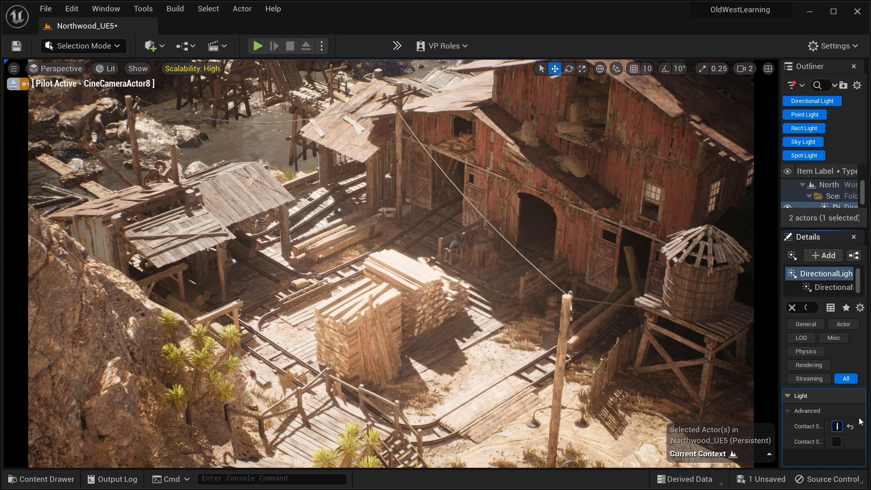
middle_click_drag(429, 346, 438, 339)
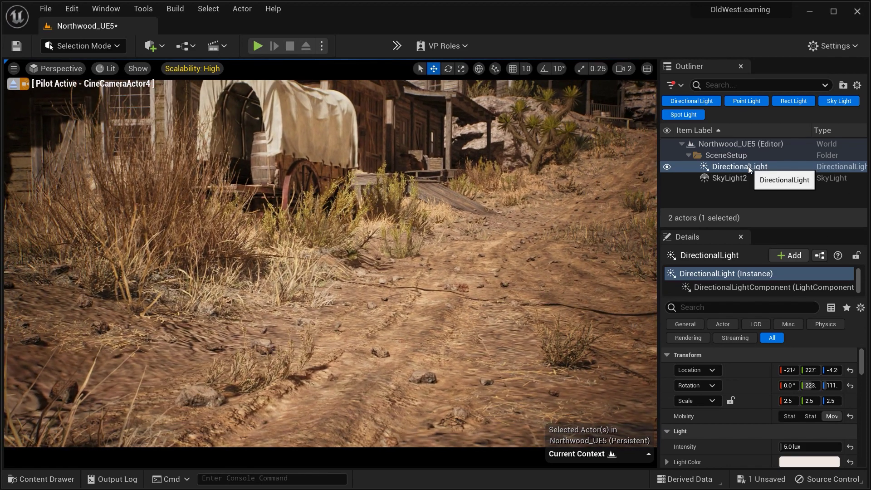
Filter the DirectionalLight's properties by "CONTAC" and set Contact Shadow Length to 0.04
left_click(748, 166)
left_click(710, 309)
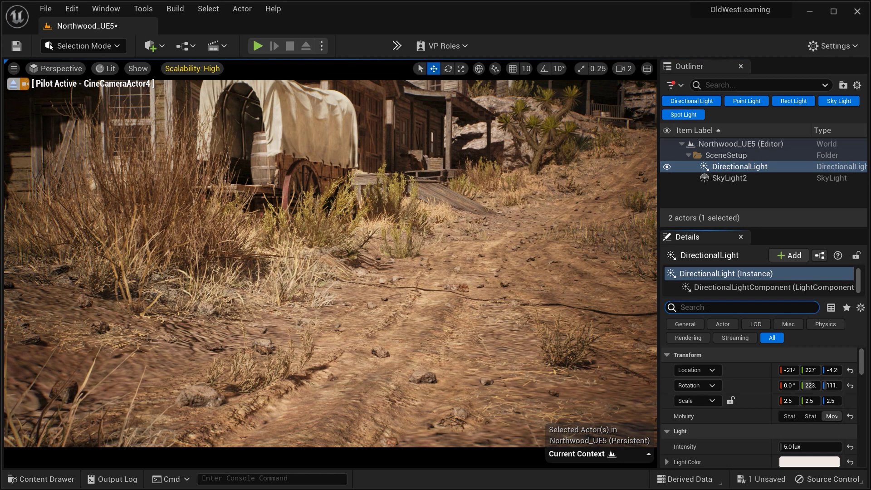
type("CONTAC")
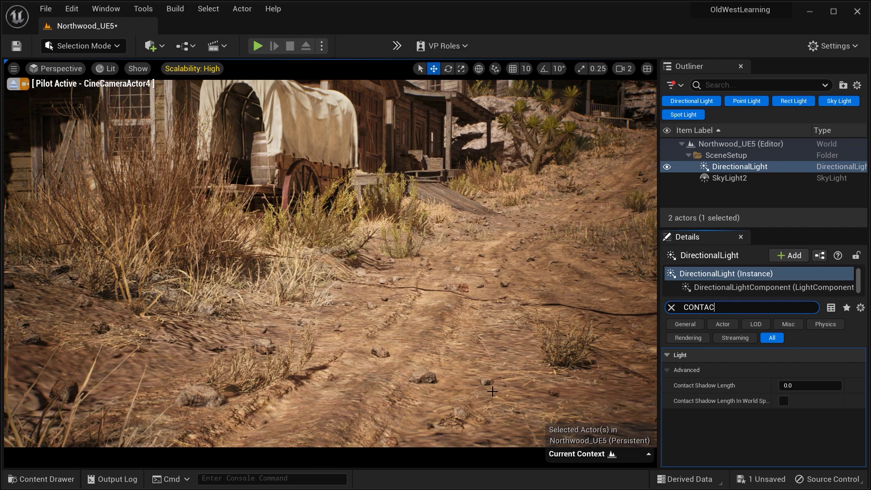
left_click(797, 386)
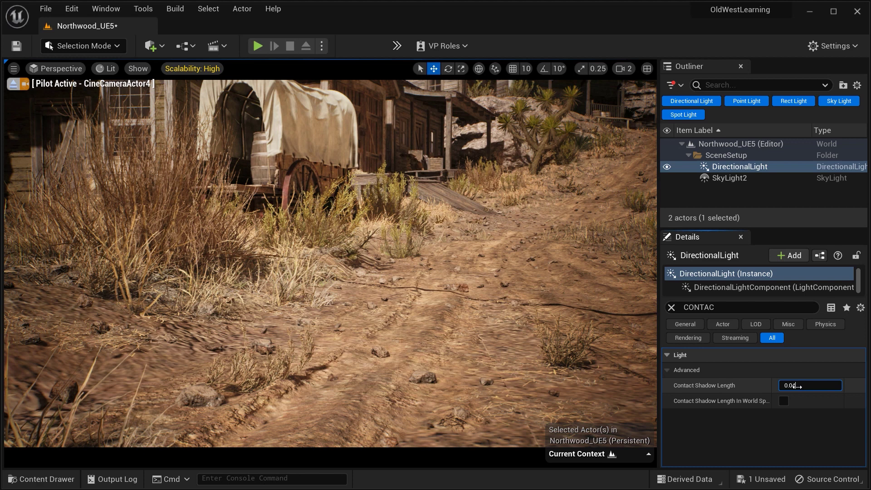
type("0.04")
key("Return")
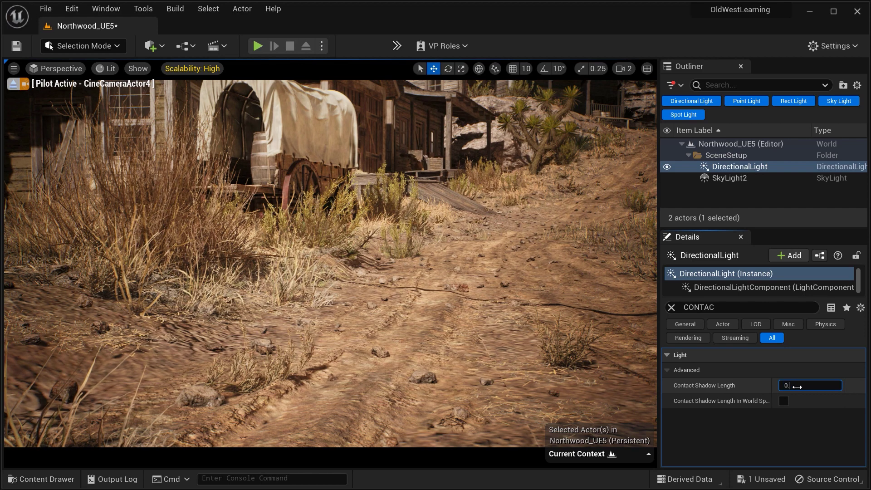
key("Return")
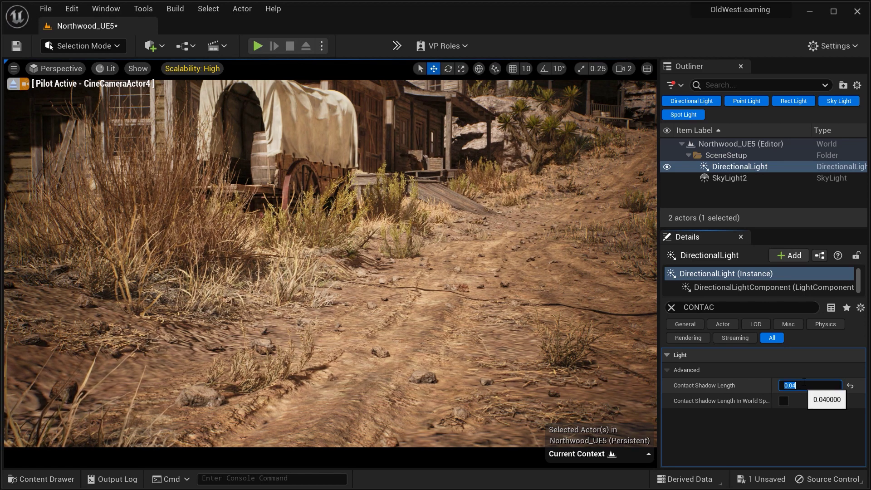
Try Contact Shadow Length values of 0 and 0.05 to compare the shadows in the dry grass up close
right_click_drag(500, 254, 350, 373)
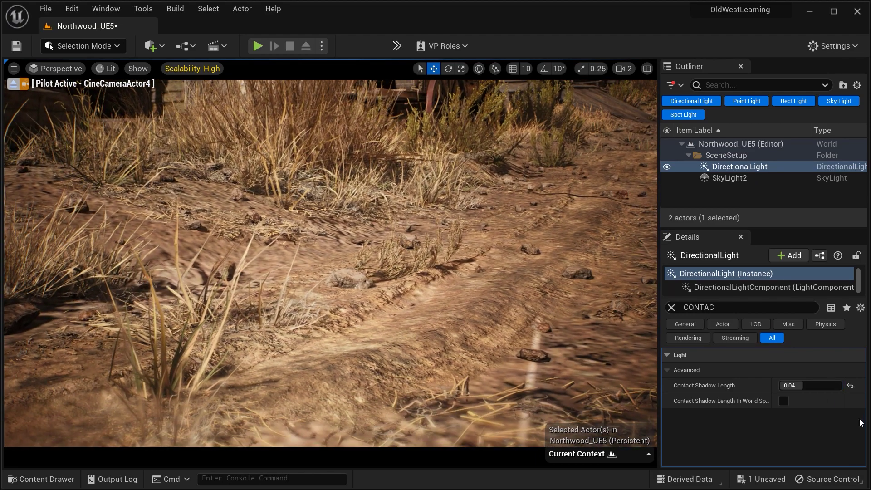
left_click(812, 387)
type("0")
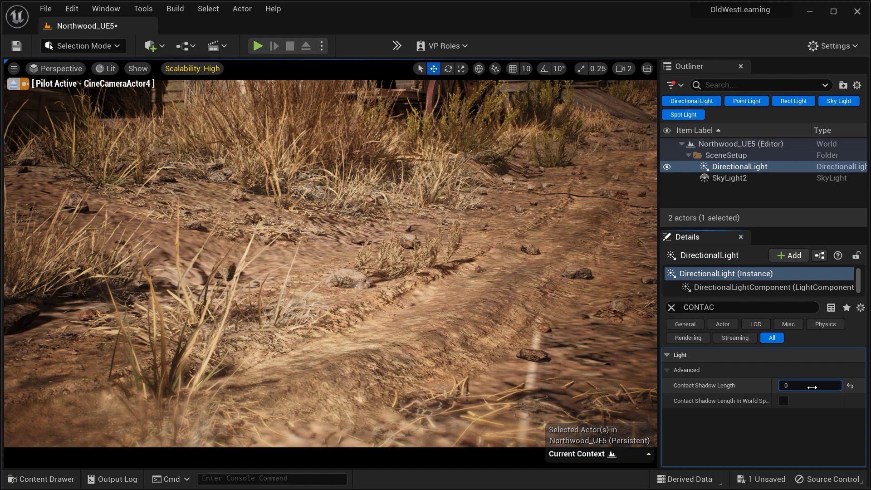
key("Return")
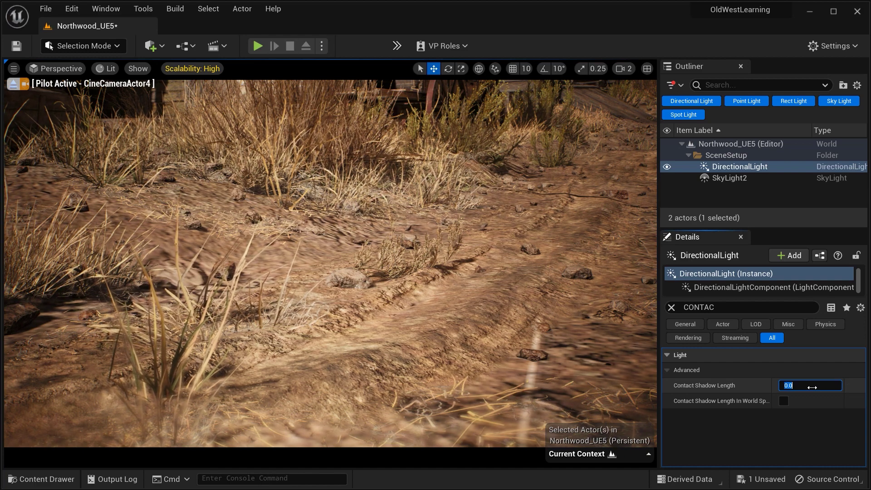
type("0.05")
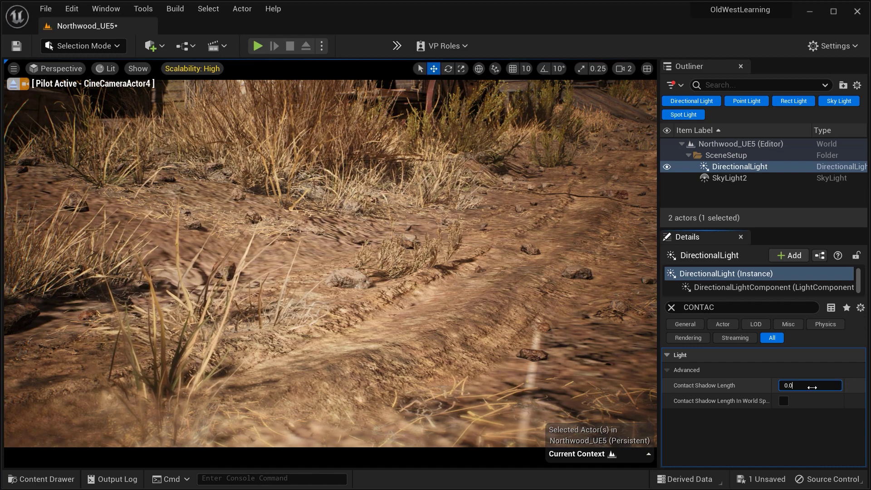
key("Return")
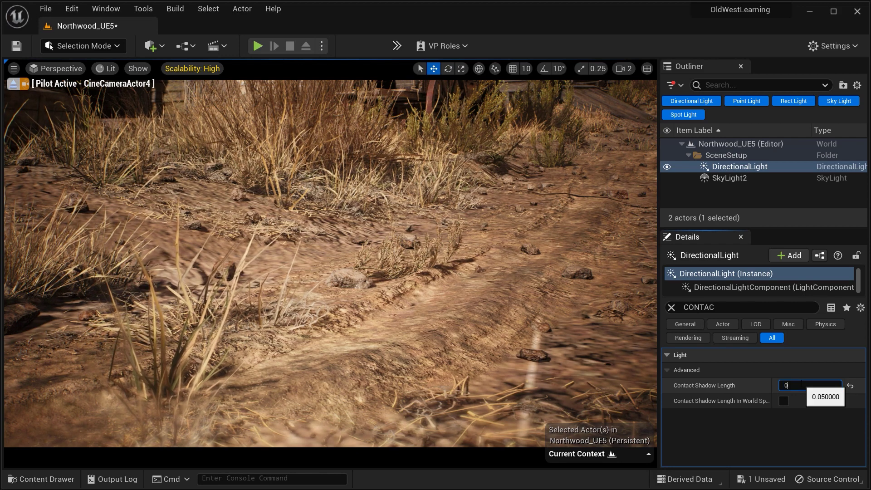
key("Return")
Raise the directional light's Contact Shadow Length to 0.1 in the view with the yucca plants
left_click_drag(795, 387, 825, 386)
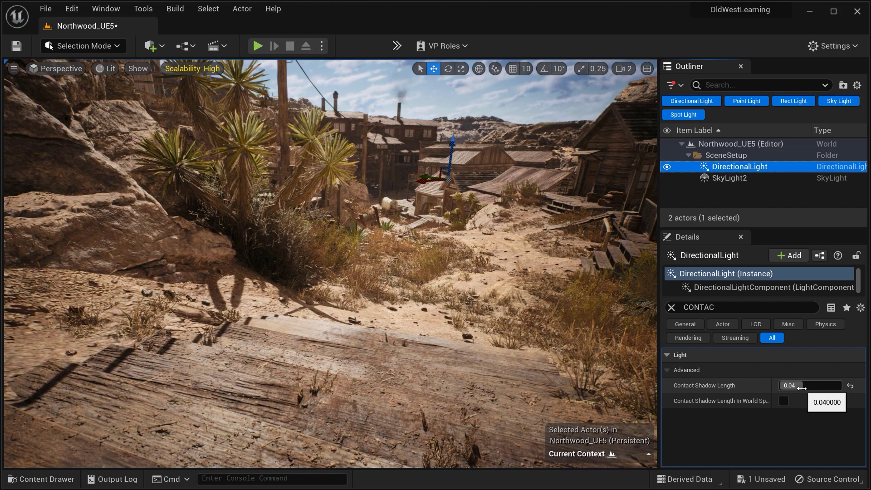
left_click_drag(802, 386, 843, 386)
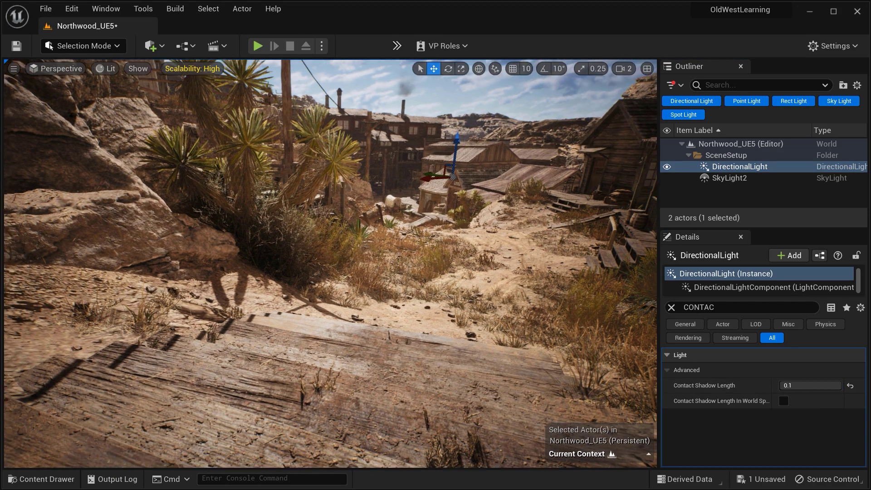
right_click_drag(598, 355, 597, 331)
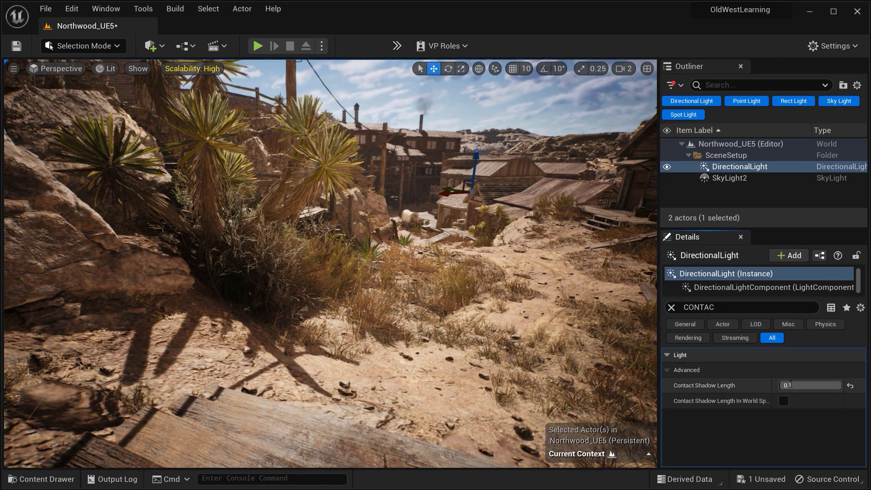
Test exaggerated Contact Shadow Length values of 1 and 2 against 0.04 on the yucca plants' shadows
left_click(790, 386)
type("1")
key("Return")
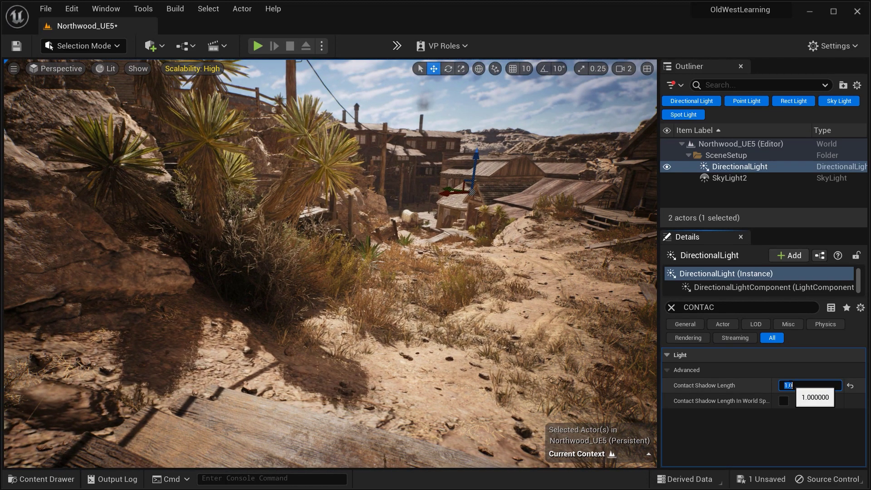
type("0")
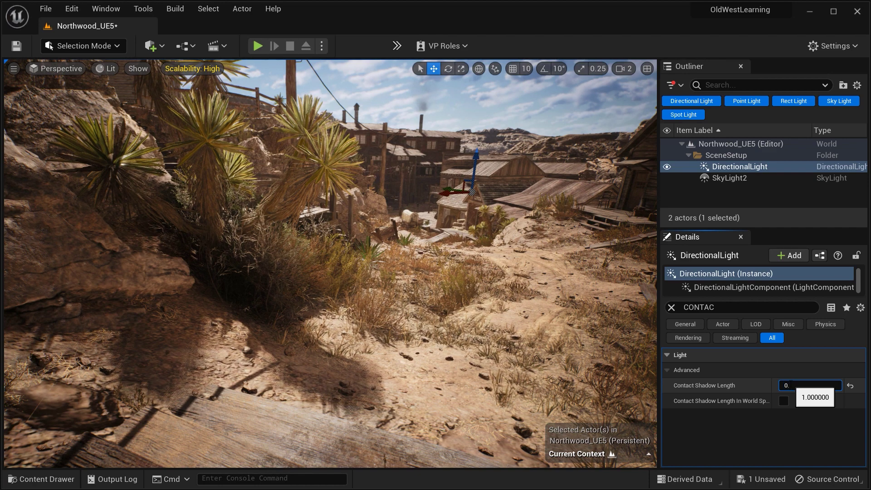
key("Return")
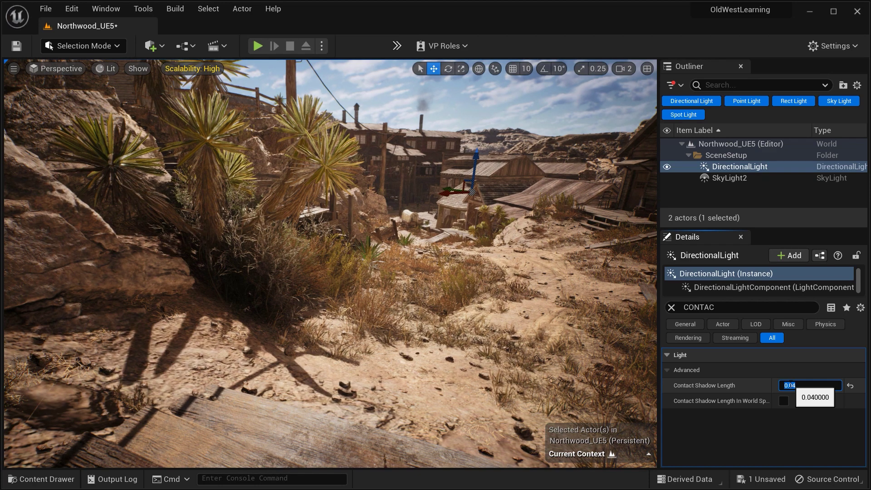
type("1")
key("Return")
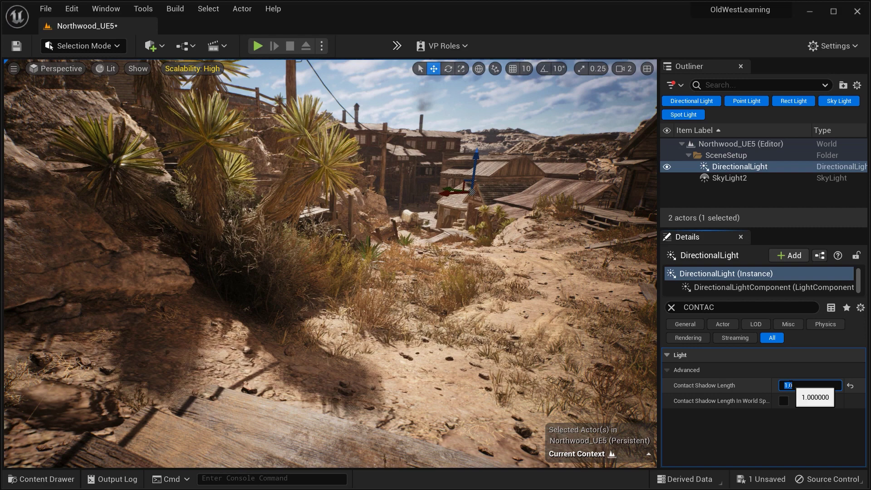
type("2")
key("Return")
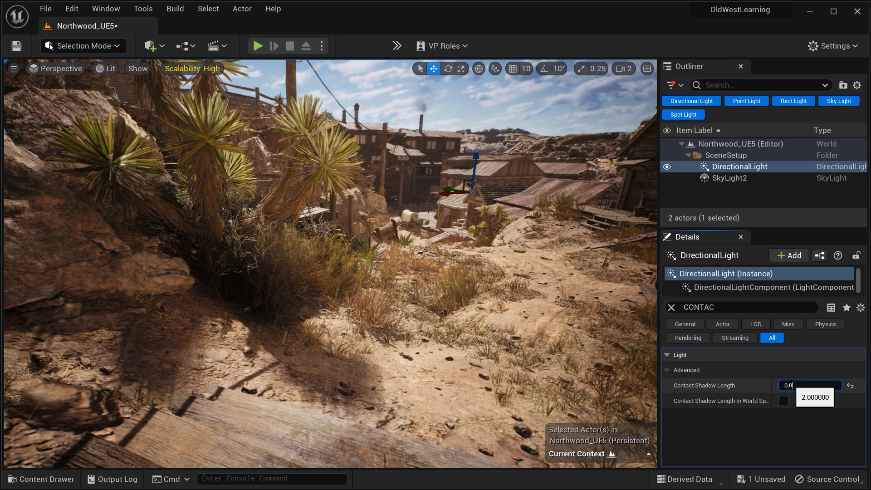
Try Contact Shadow Length at 0.04 and 0.1, and reset it to 0
type("0.04")
key("Return")
type("0.1")
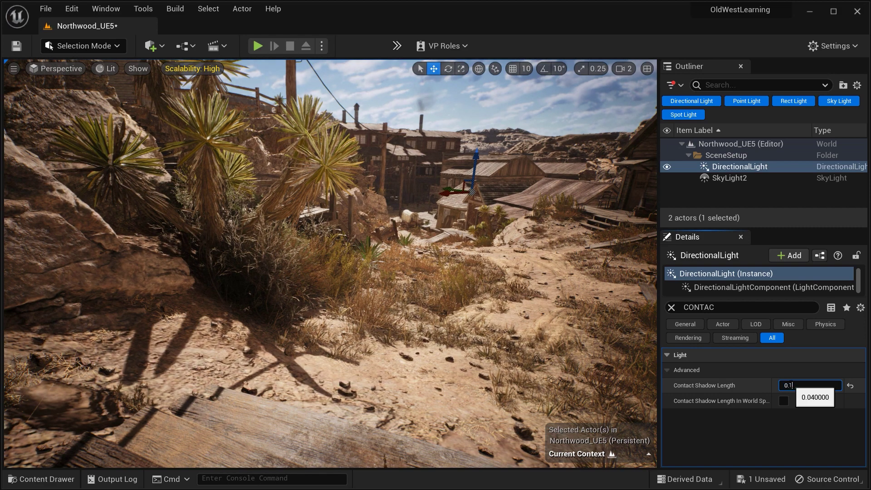
key("Return")
type("0")
key("Return")
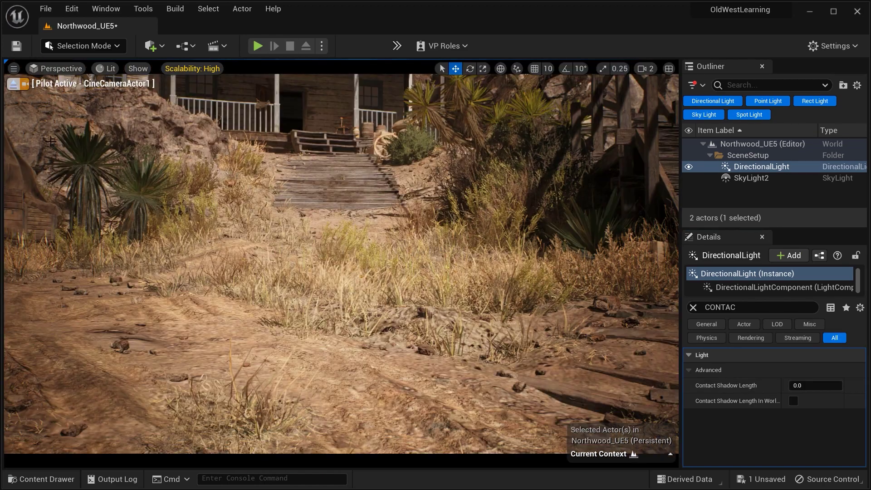
Set the Shadow Map Method in the project's Rendering settings to Virtual Shadow Maps (Beta) and dismiss the settings window
key("alt+Tab")
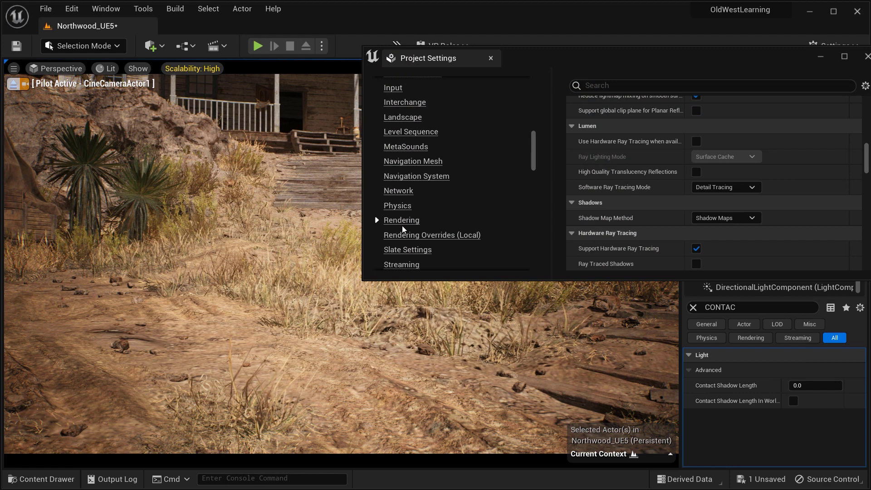
left_click(721, 219)
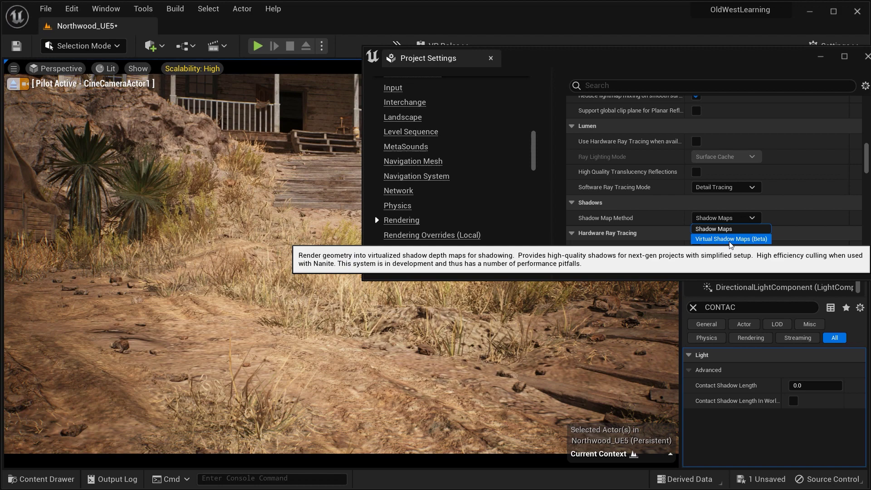
left_click(731, 239)
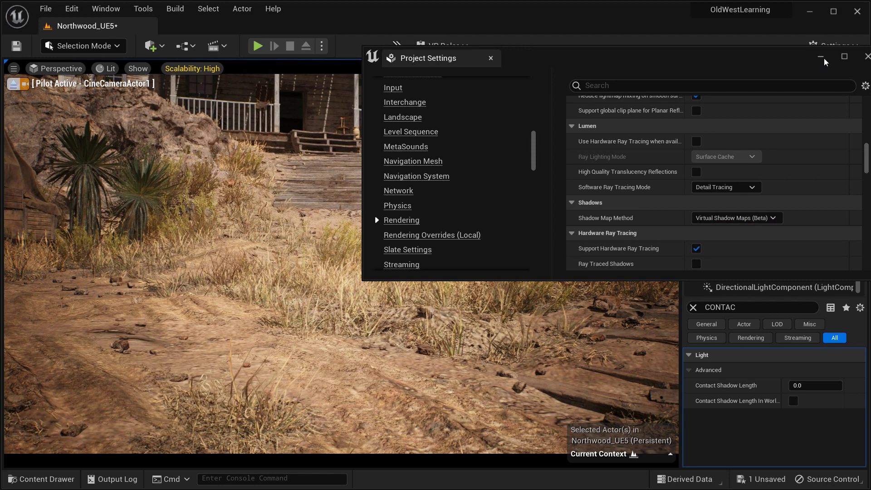
left_click(867, 56)
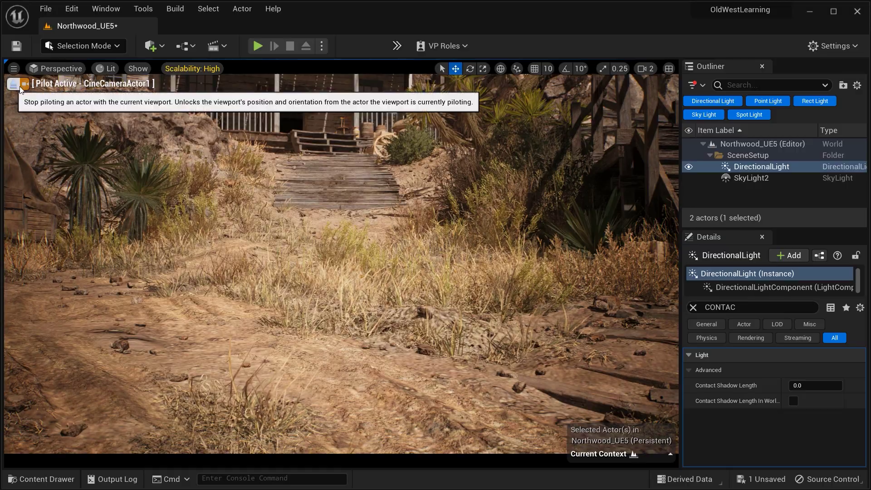
Stop piloting CineCameraActor1 and fly the viewport close to the dry bush's shadow on the dirt path
left_click(13, 84)
right_click_drag(300, 229, 599, 263)
right_click_drag(286, 249, 300, 232)
Try Shadow Maps as the project's Shadow Map Method, restore Virtual Shadow Maps (Beta), and dismiss the settings window
key("alt+Tab")
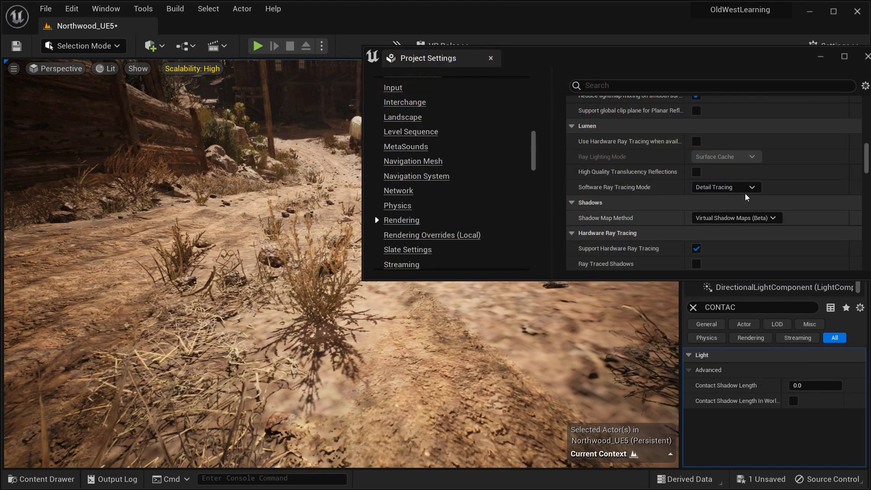
left_click(743, 219)
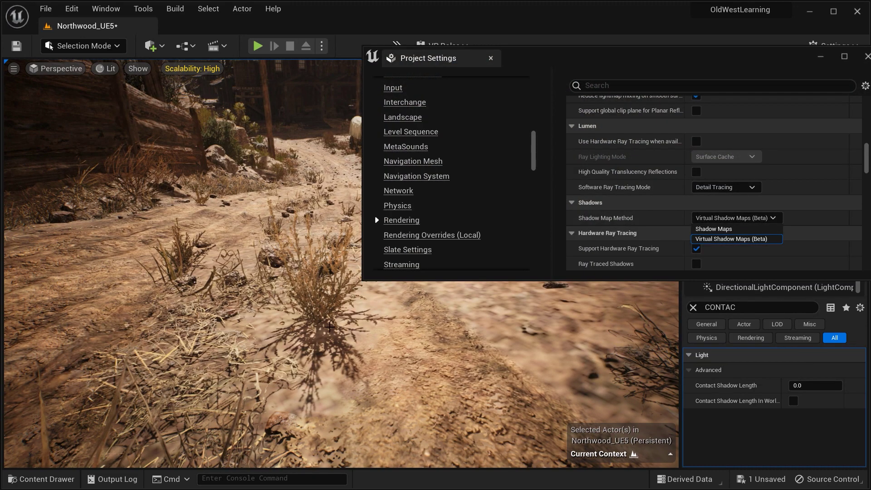
left_click(740, 230)
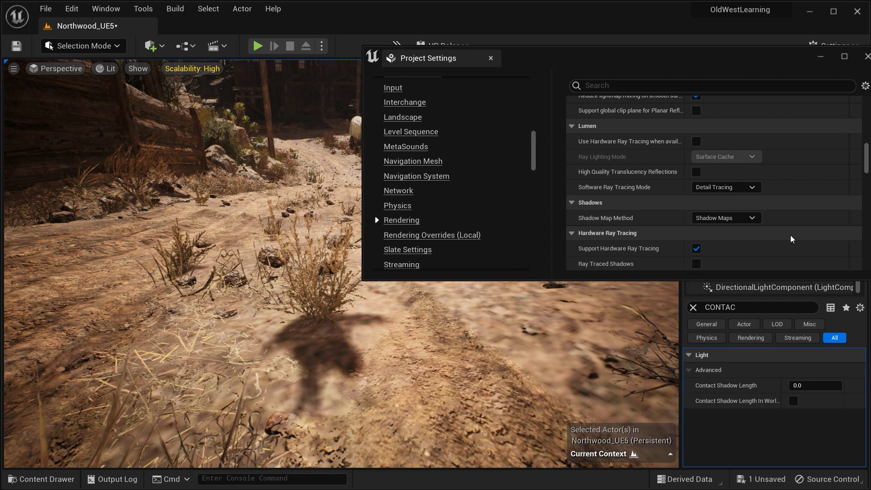
left_click(744, 218)
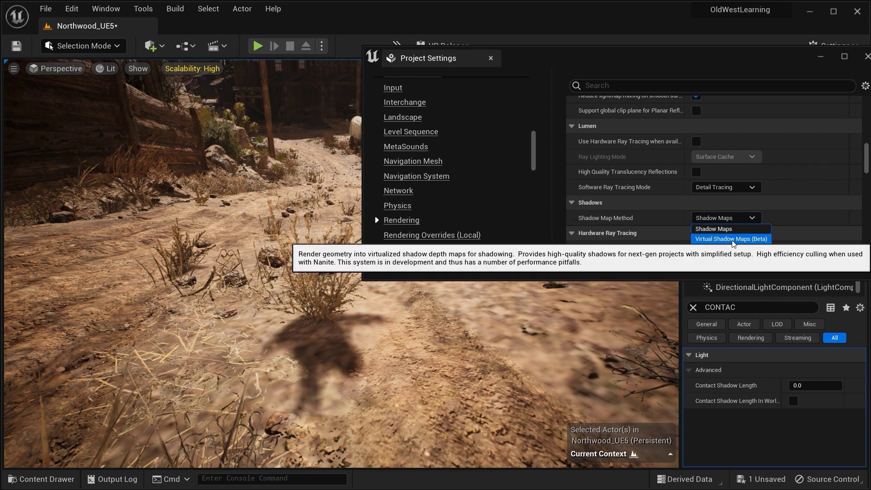
left_click(731, 239)
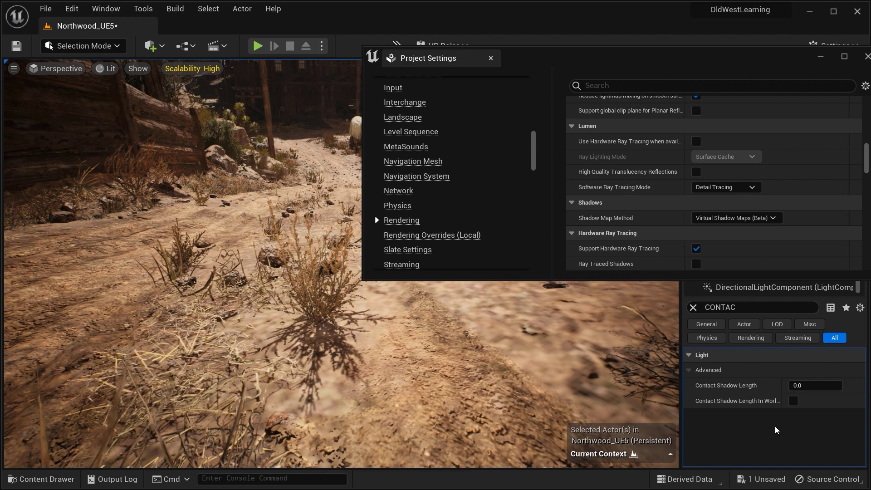
left_click(823, 57)
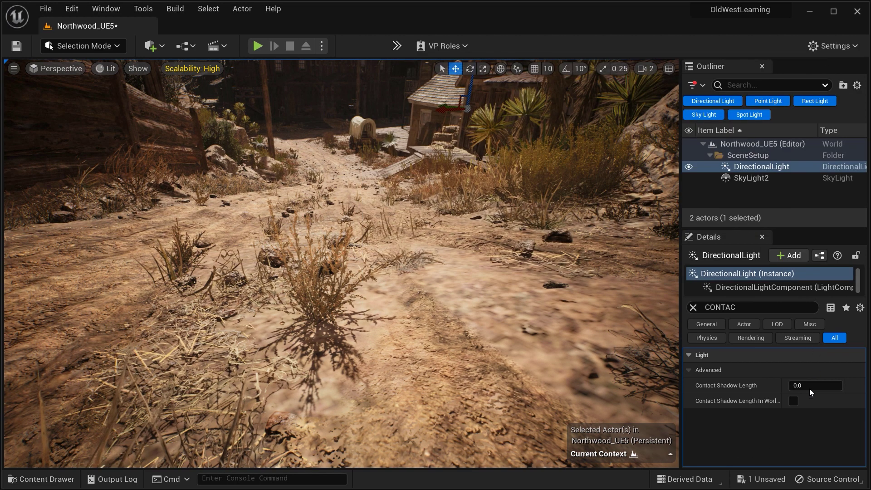
Toggle the directional light's Contact Shadow Length between 0 and 0.04 on the dry bush's shadow, leaving it at 0.04
left_click(807, 385)
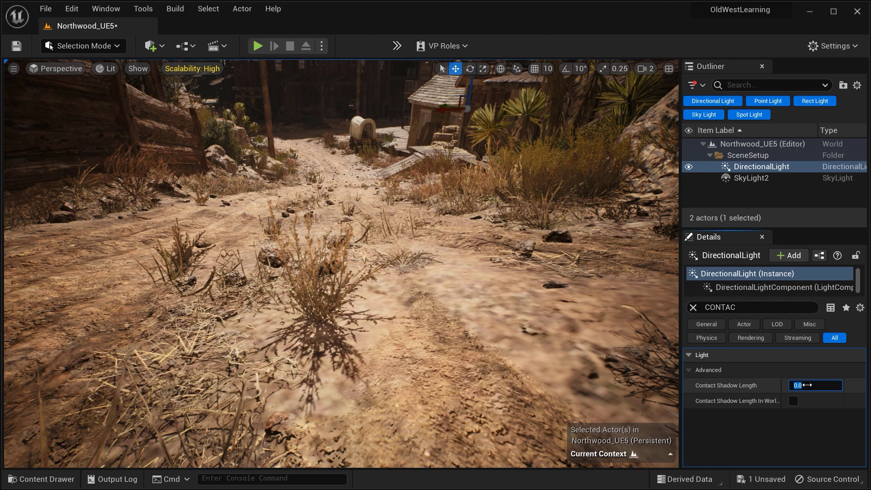
type("0.0")
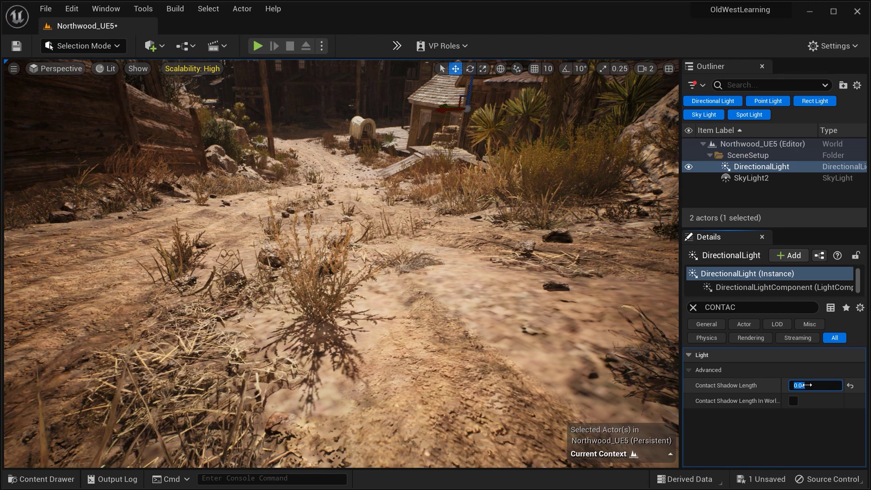
key("Return")
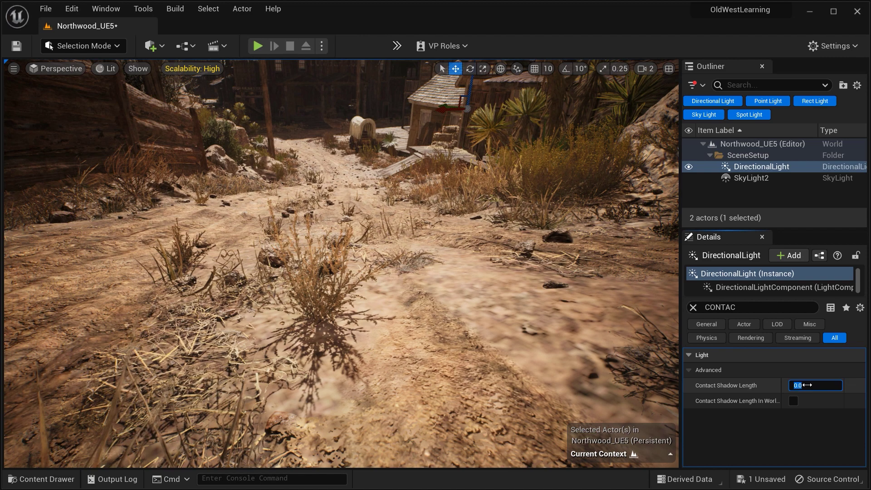
key("Right")
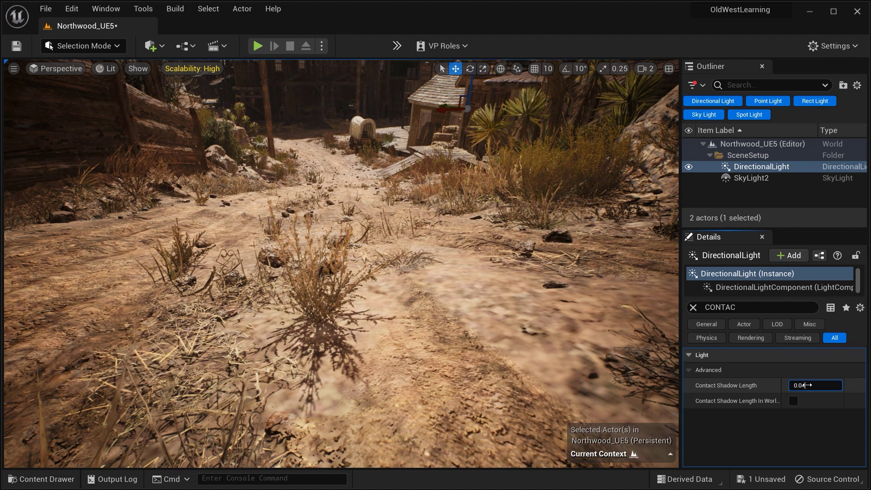
key("Return")
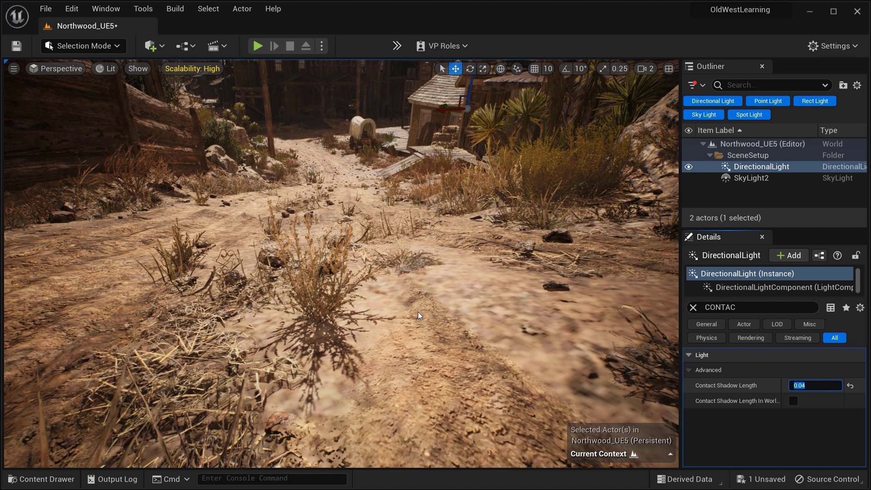
Test a Contact Shadow Length of 0.06 on the stones and grass farther along the dirt path
right_click_drag(353, 311, 403, 311)
key("e")
key("a")
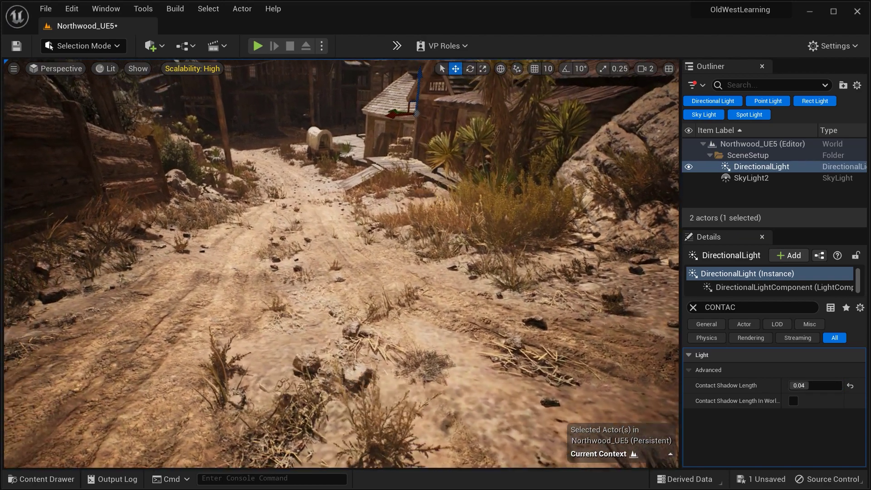
right_click_drag(390, 265, 391, 265)
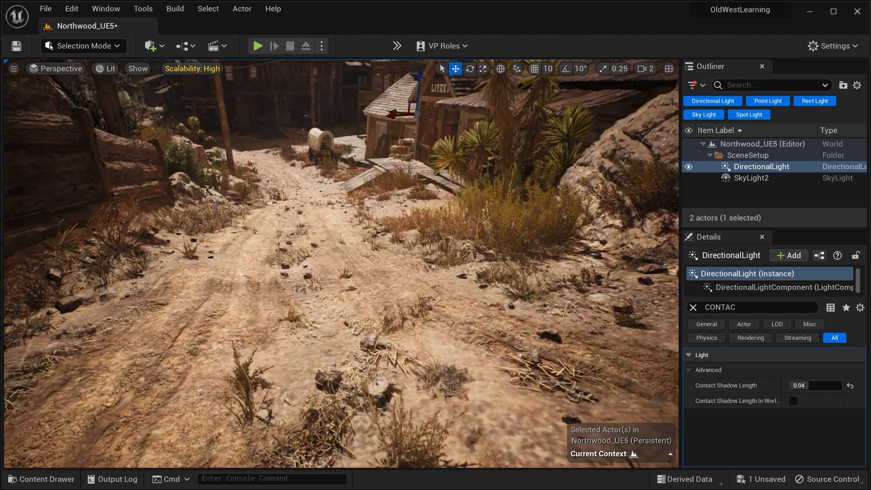
left_click(802, 386)
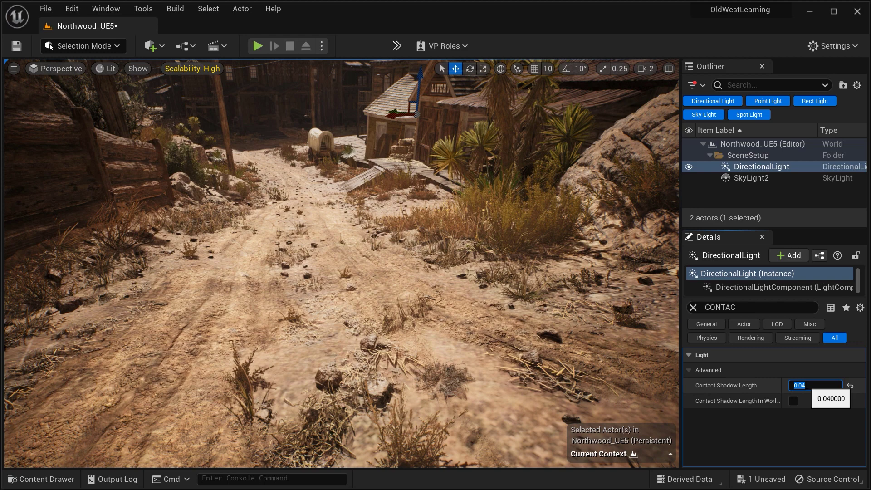
type("0.06")
key("Return")
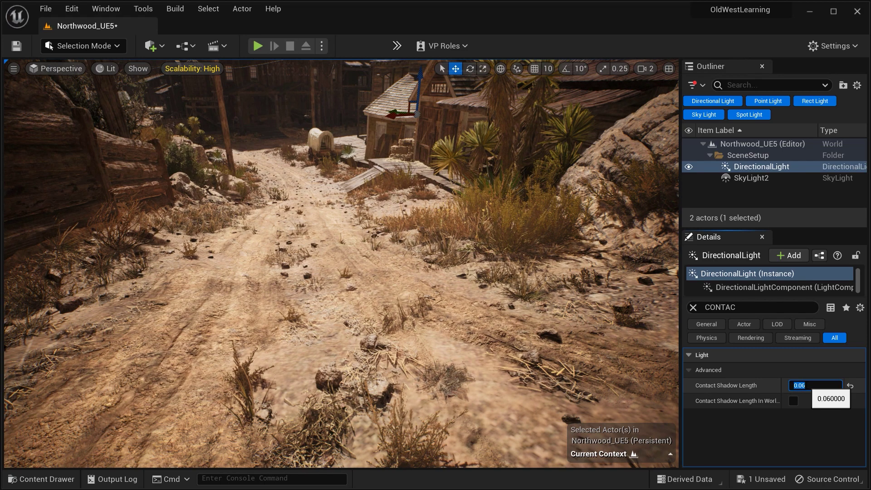
type("0.0")
Check the path's small shadows with Contact Shadow Length at 0, and set it to 0.05
key("Return")
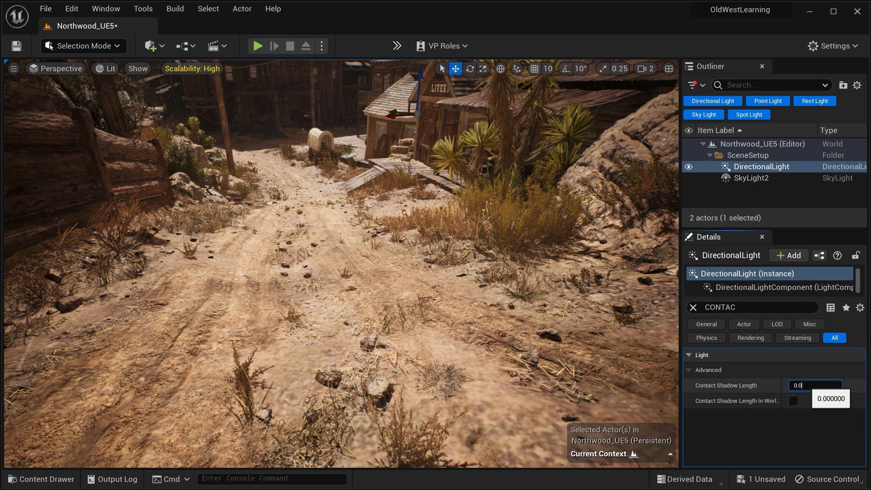
type("5")
key("Return")
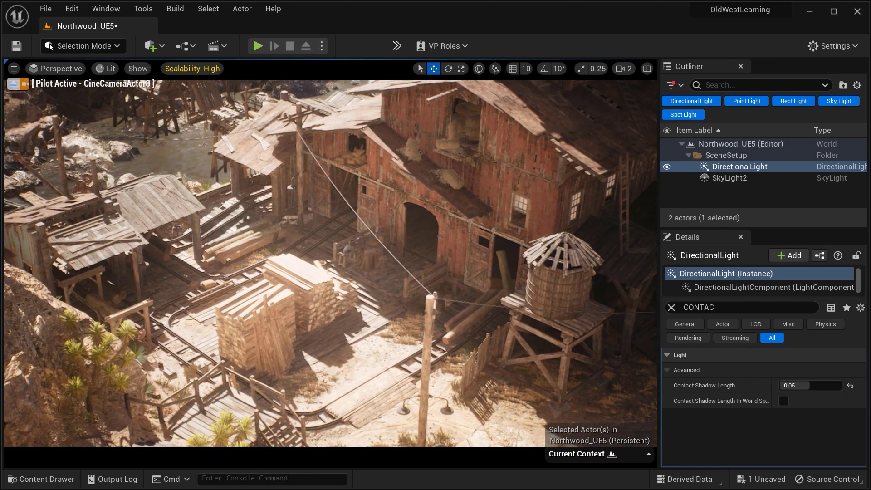
Alternate Contact Shadow Length between 0.04 and 0 in CineCameraActor8's red barn shot, ending at 0.04
left_click(816, 385)
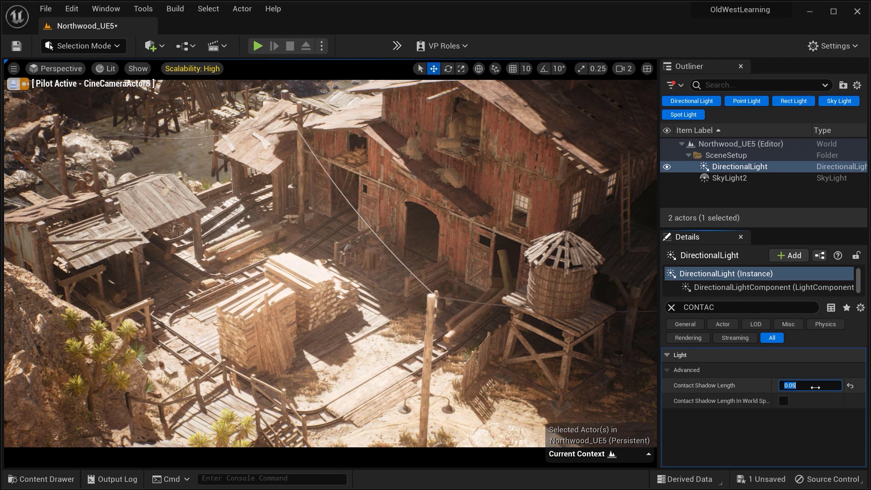
type("0.0")
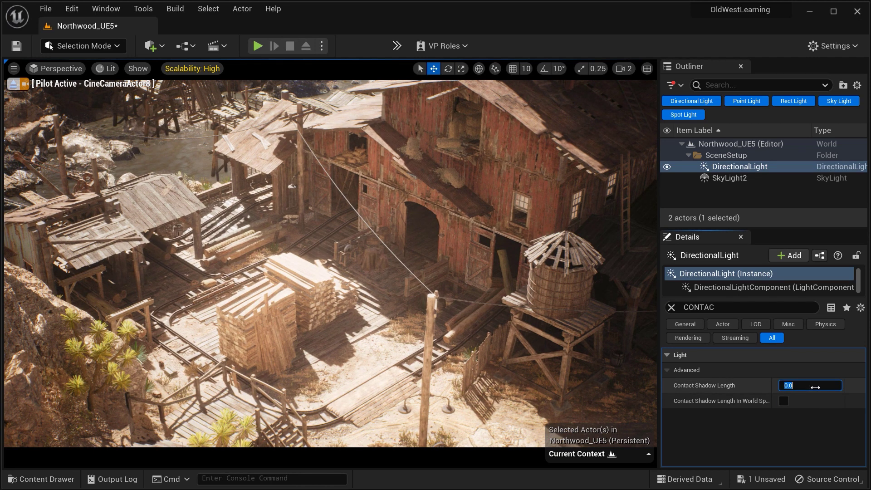
type("4")
key("Return")
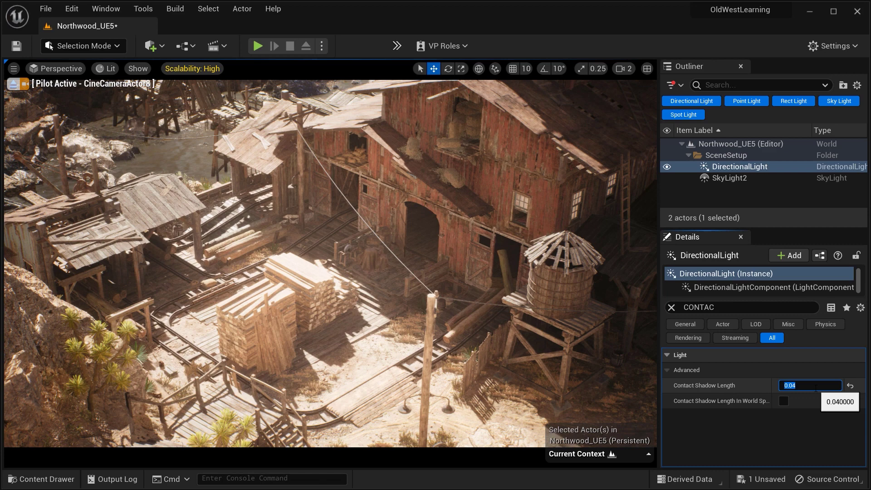
type("0")
key("Return")
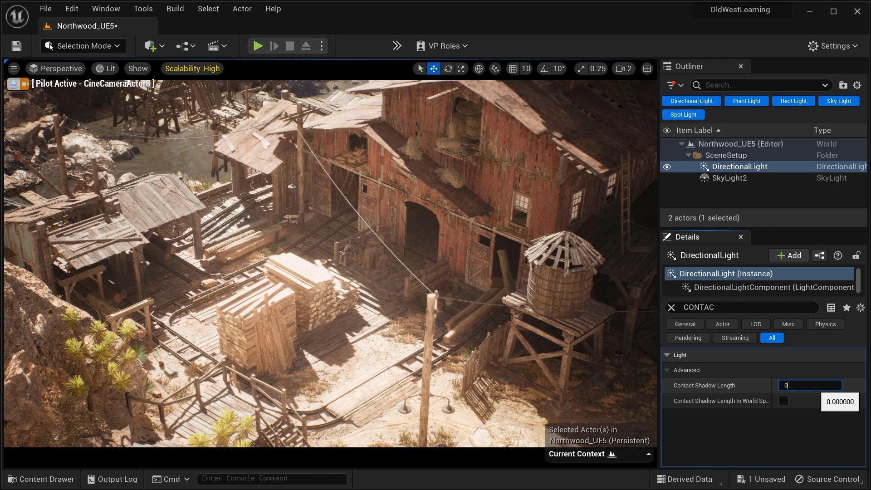
Repeat the barn shot comparison by setting Contact Shadow Length to 0, to 0.04, and back to 0
type("0.04")
key("Return")
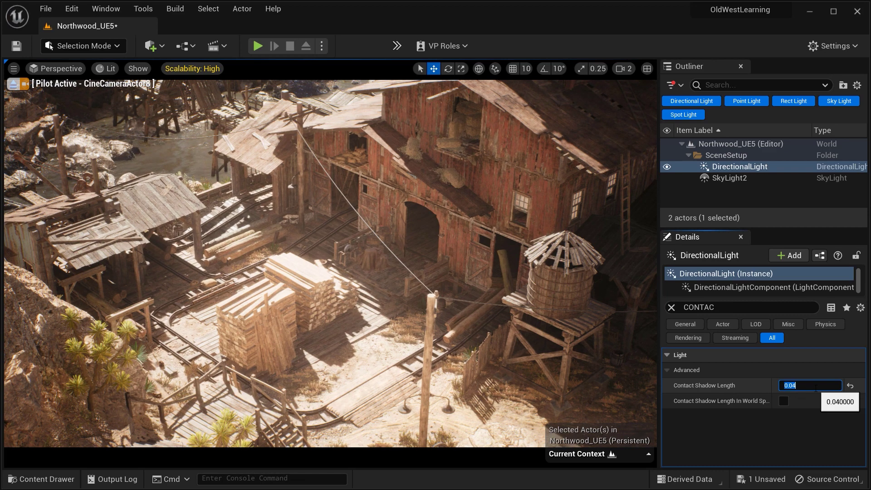
type("0.0")
key("Return")
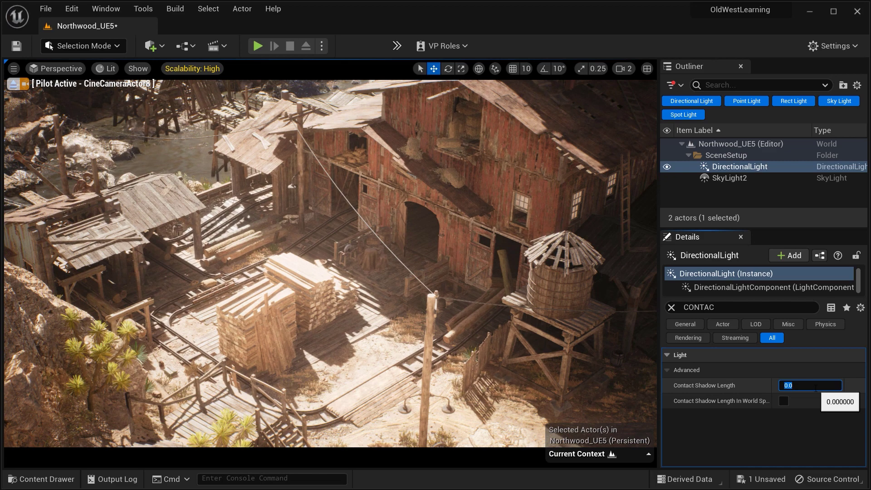
type("0.04")
key("Return")
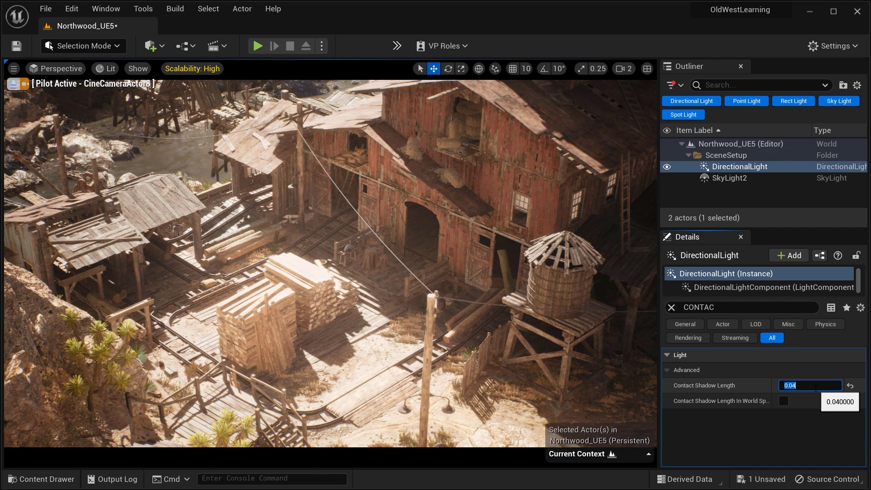
type("0.0")
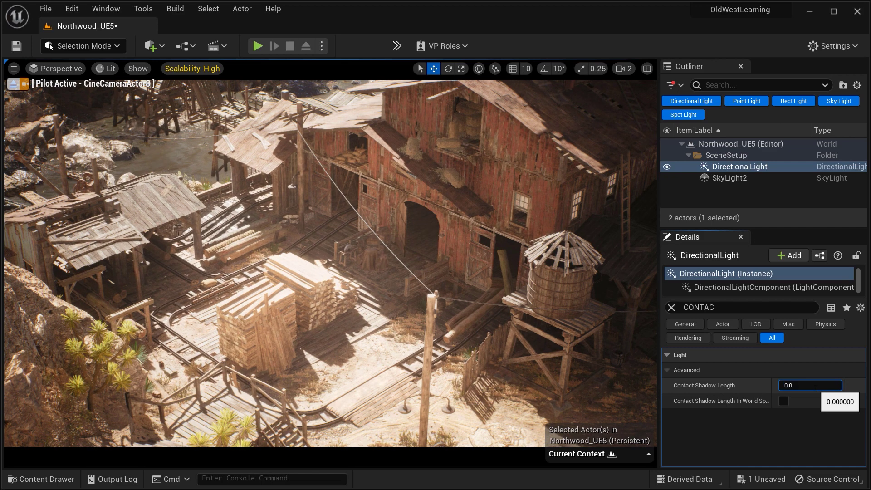